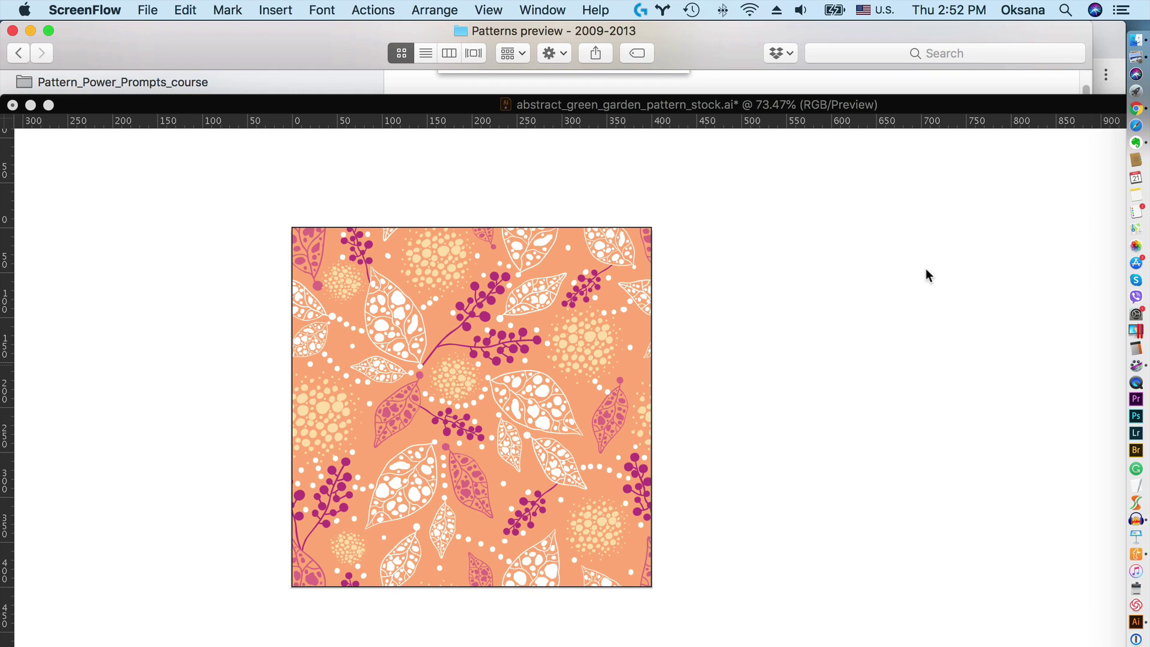
Bring the Illustrator document with the orange floral tile in front of Finder.
left_click(471, 418)
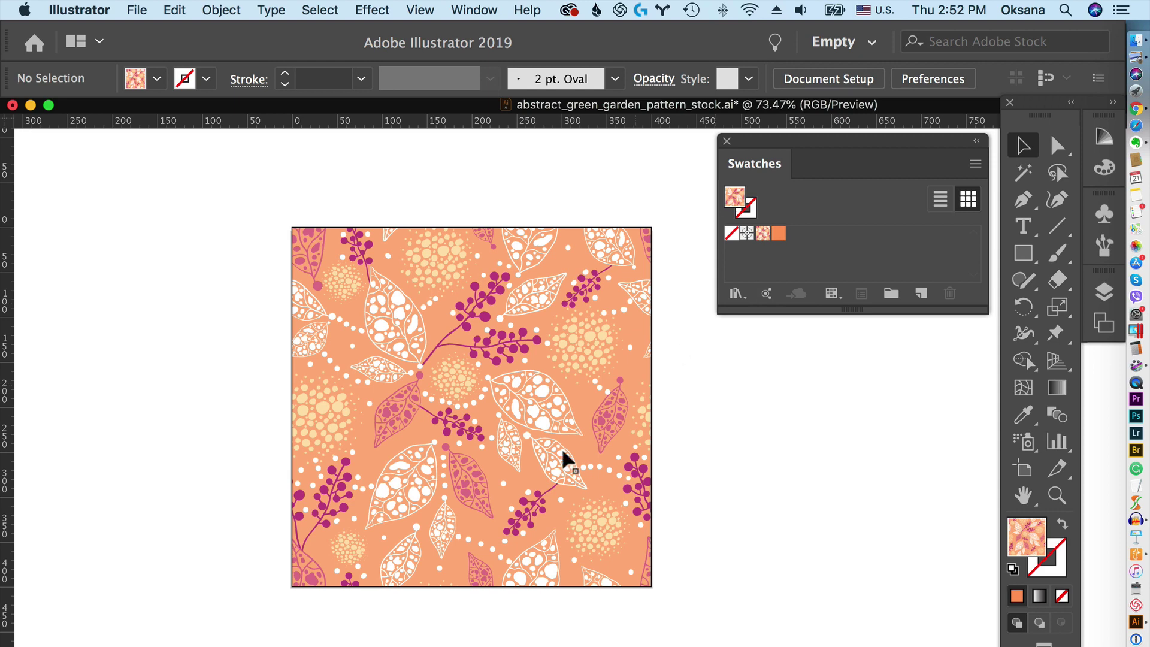
Select the whole floral tile artwork of leaves, berries and dots as one group.
left_click(506, 403)
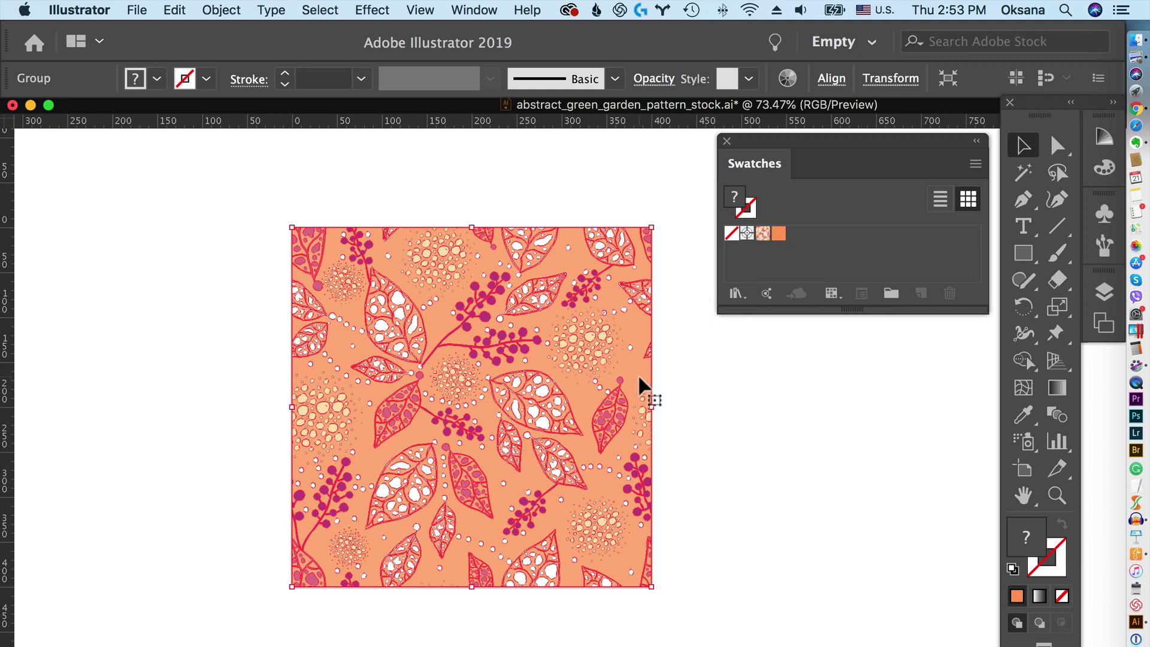
left_click(685, 351)
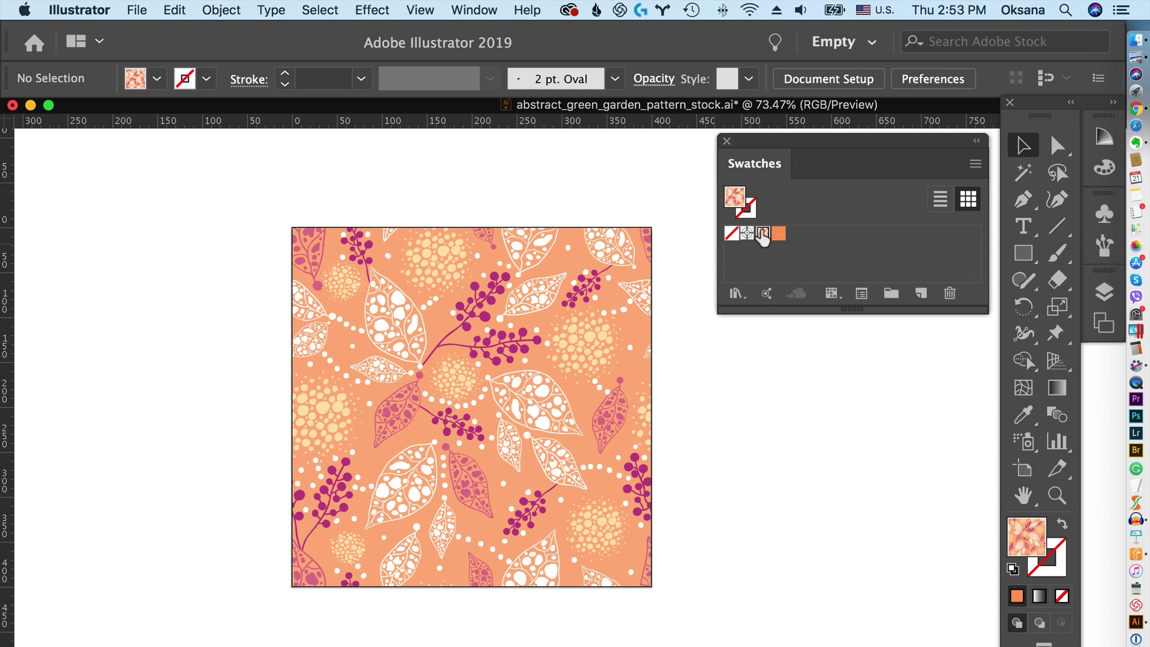
left_click(510, 302)
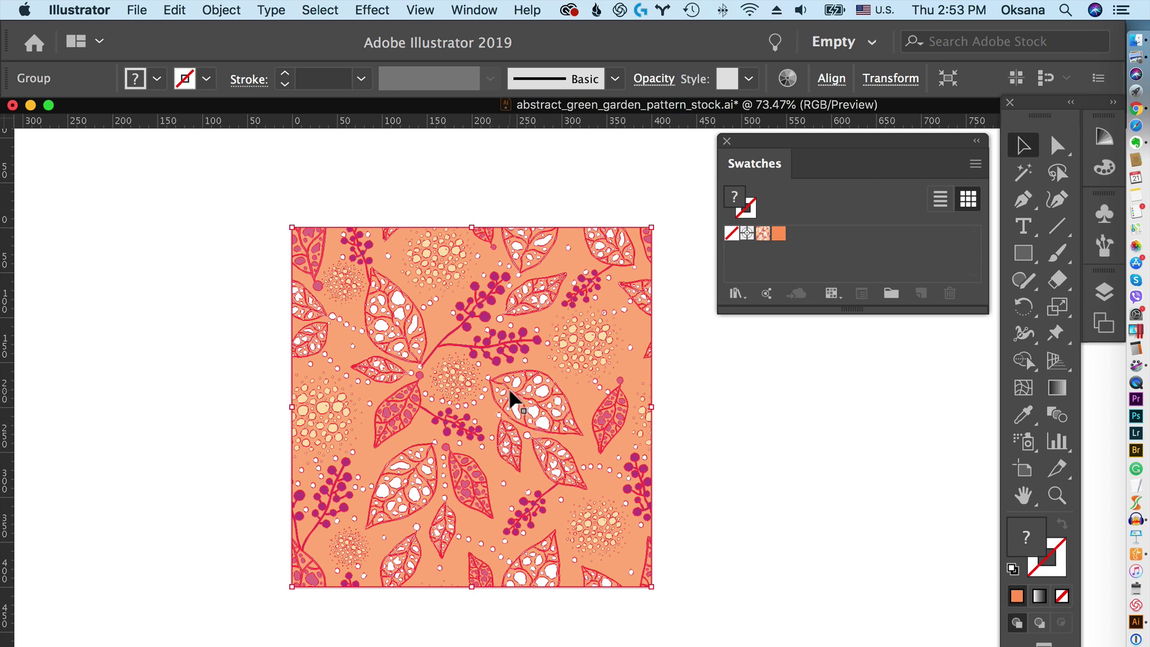
Drop the floral tile group into the Swatches panel as a new pattern swatch, then deselect it.
left_click_drag(512, 391, 826, 268)
key("super+shift+a")
left_click(794, 235)
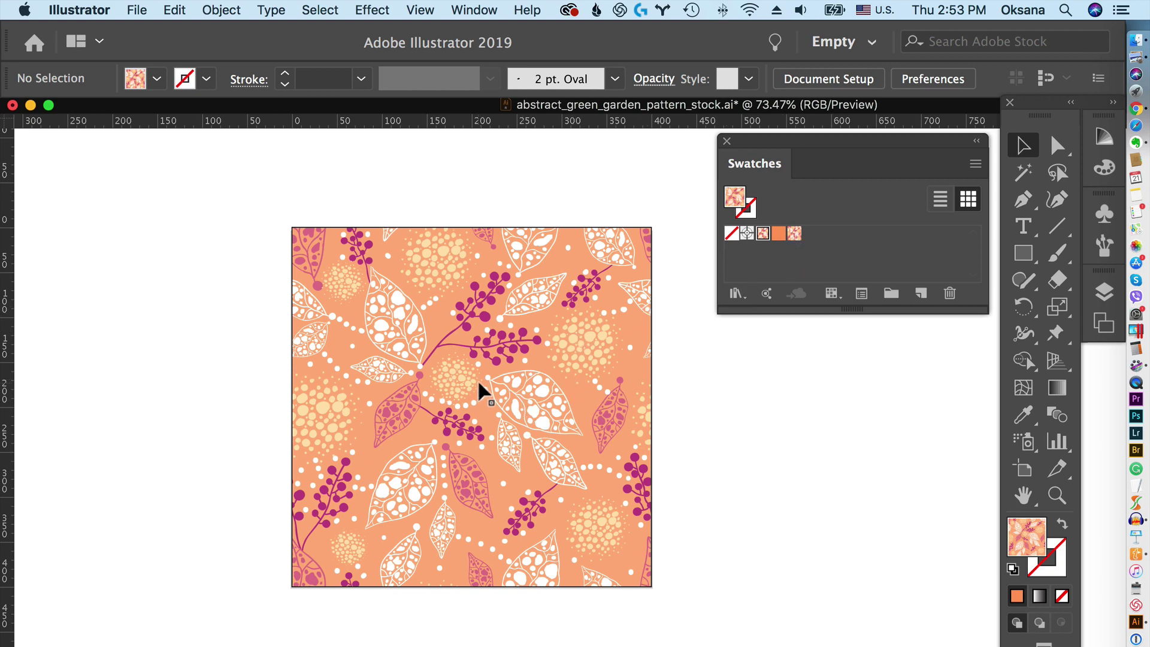
left_click(581, 401)
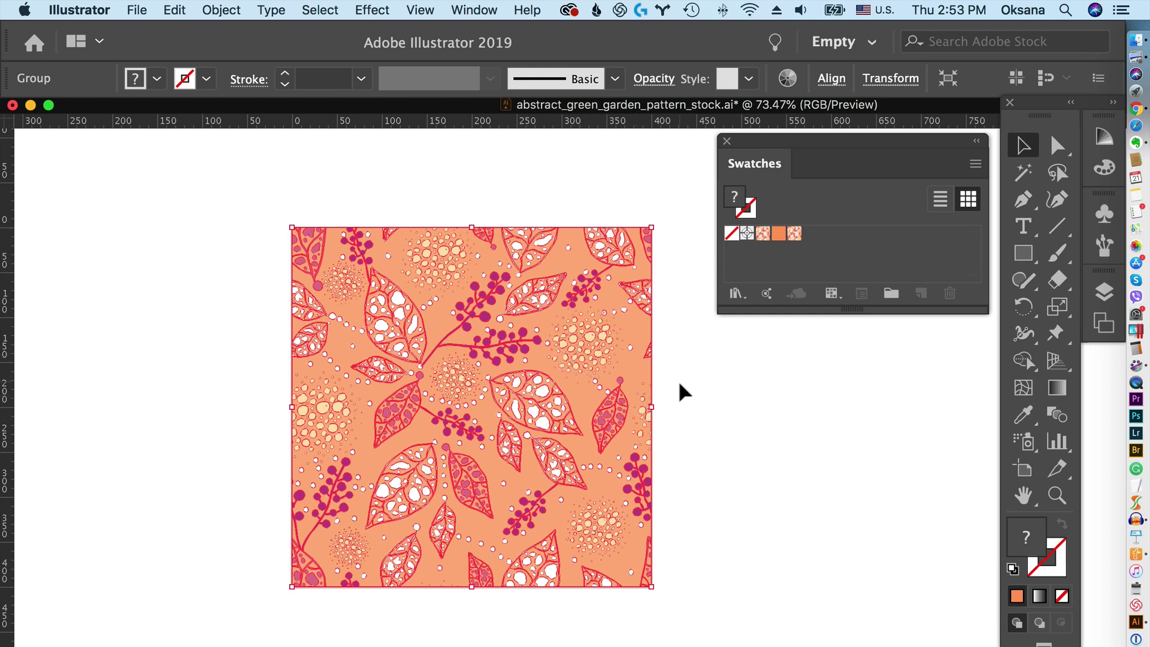
left_click(636, 428)
left_click(529, 405)
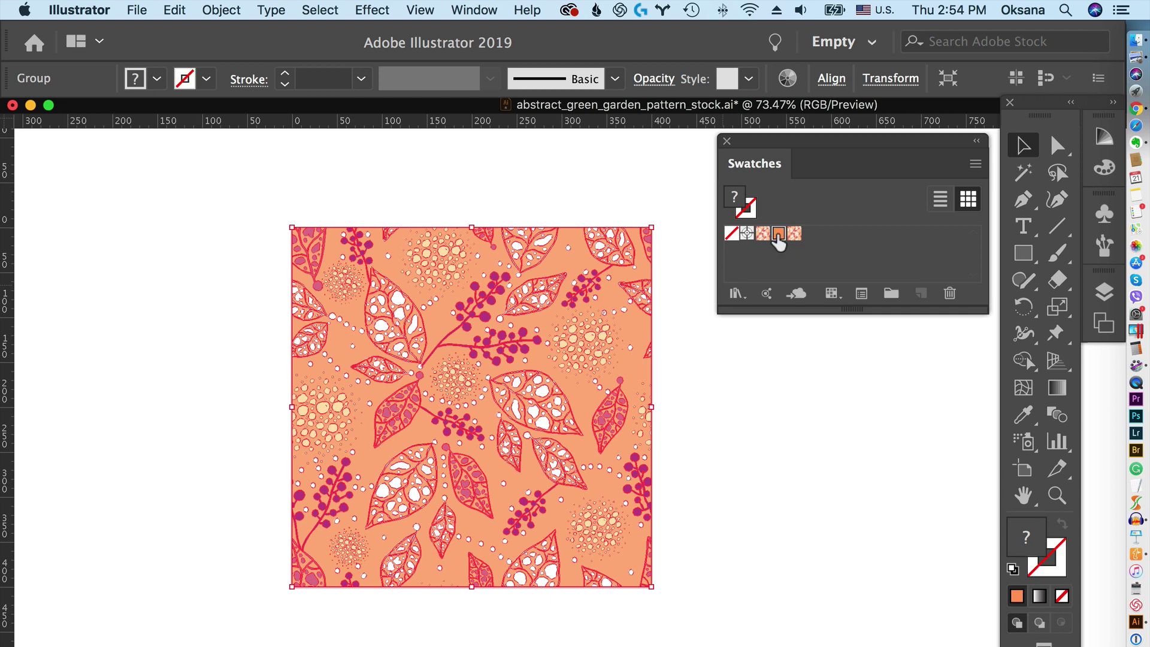
left_click(778, 234)
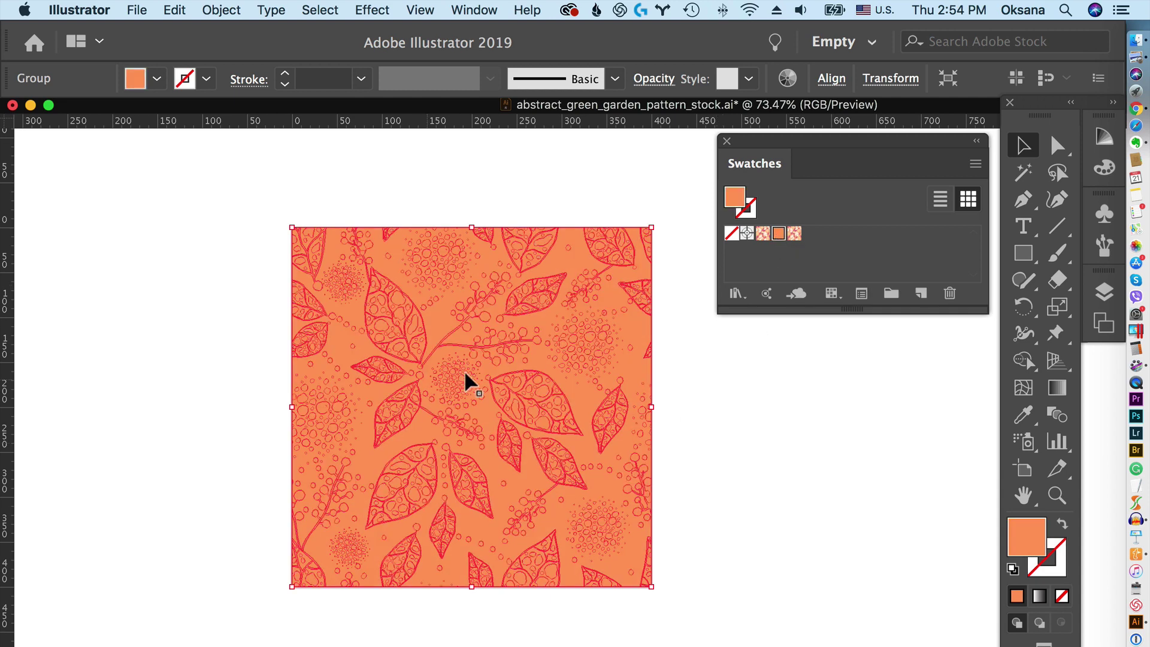
left_click(707, 450)
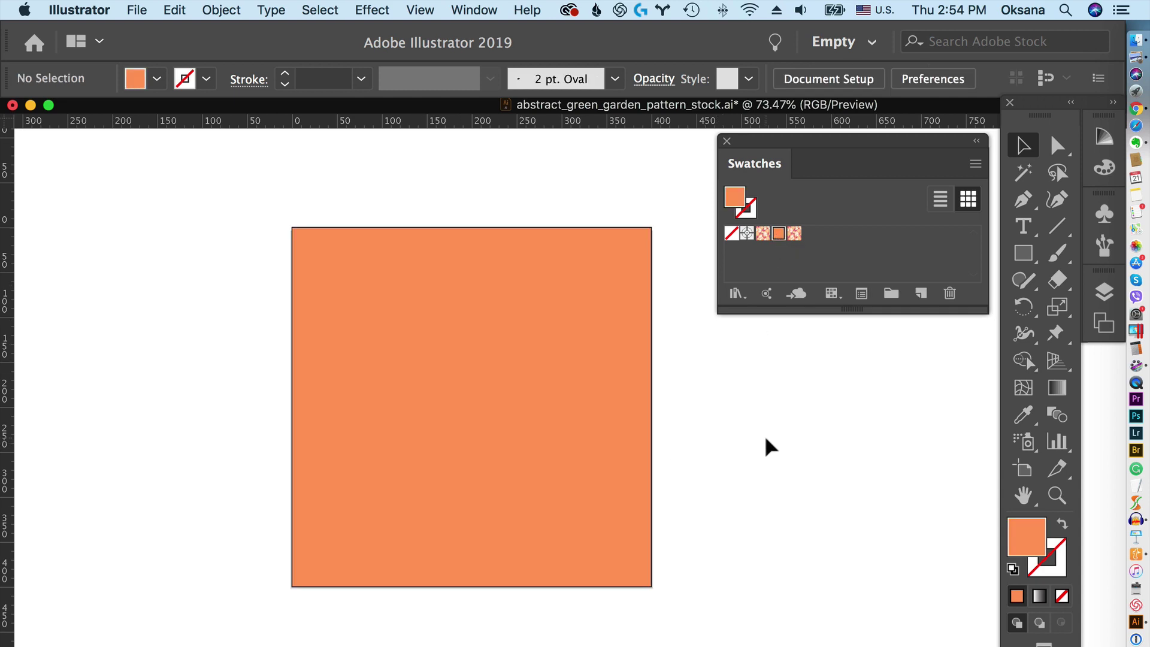
key("super+z")
key("super+z")
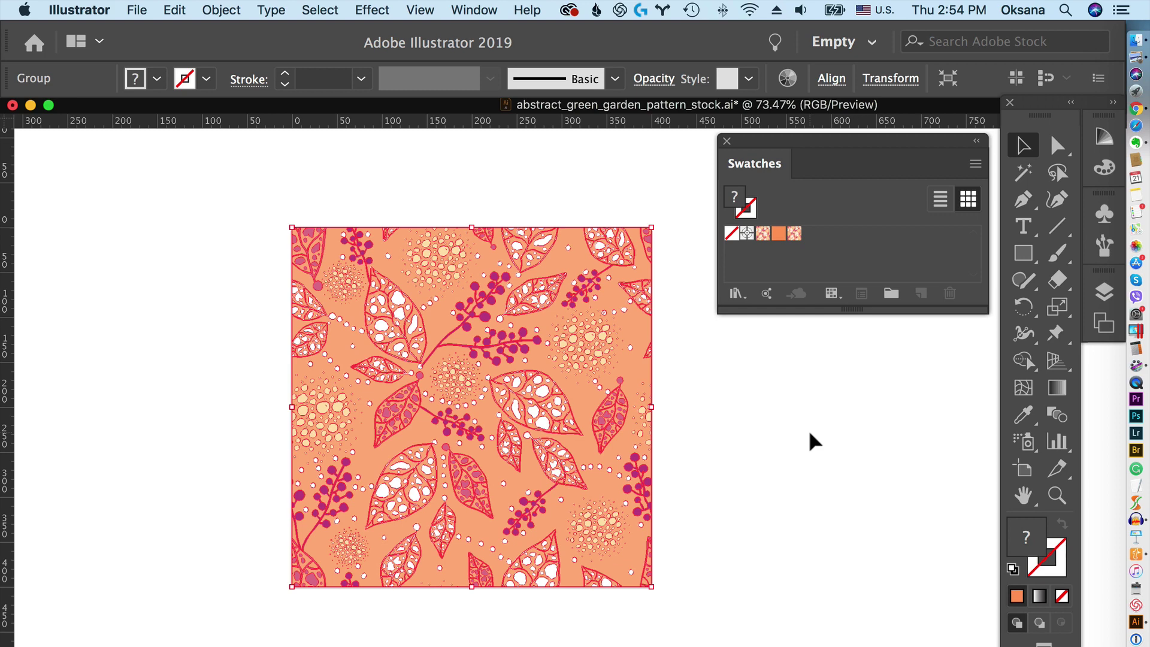
left_click(815, 442)
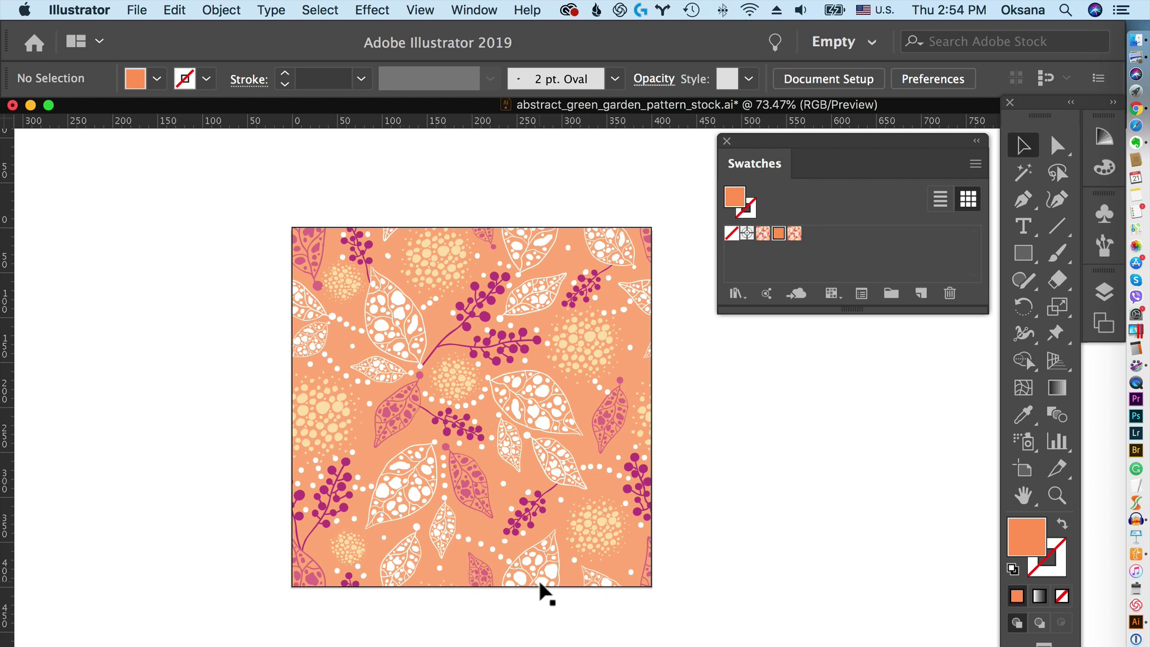
left_click(529, 294)
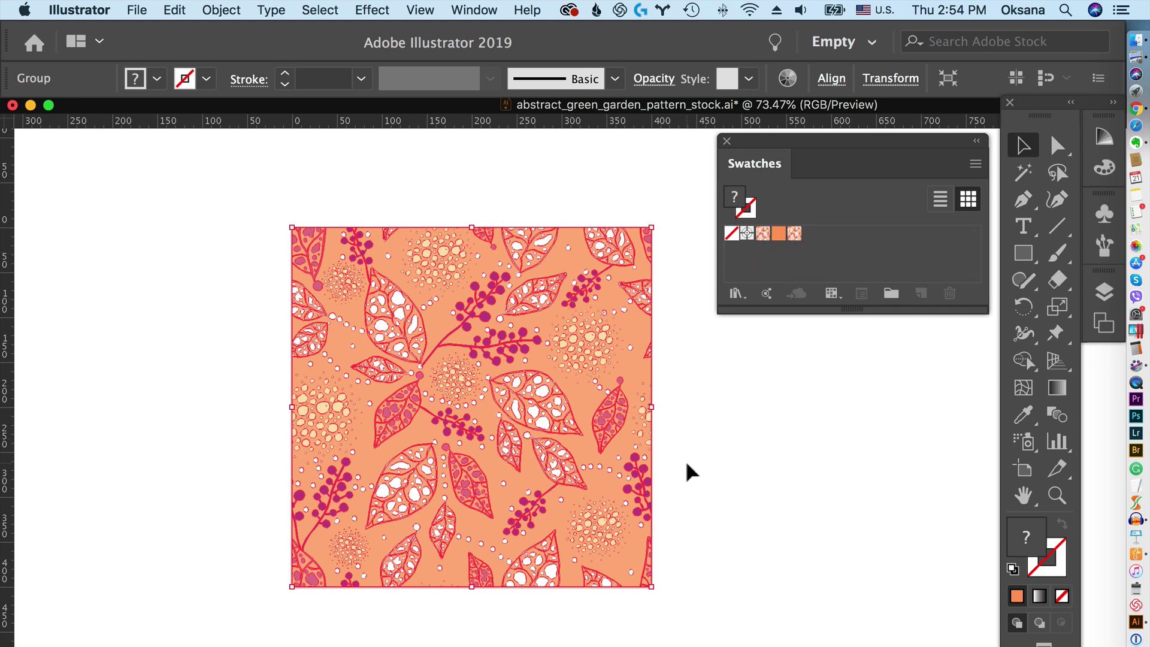
left_click(694, 409)
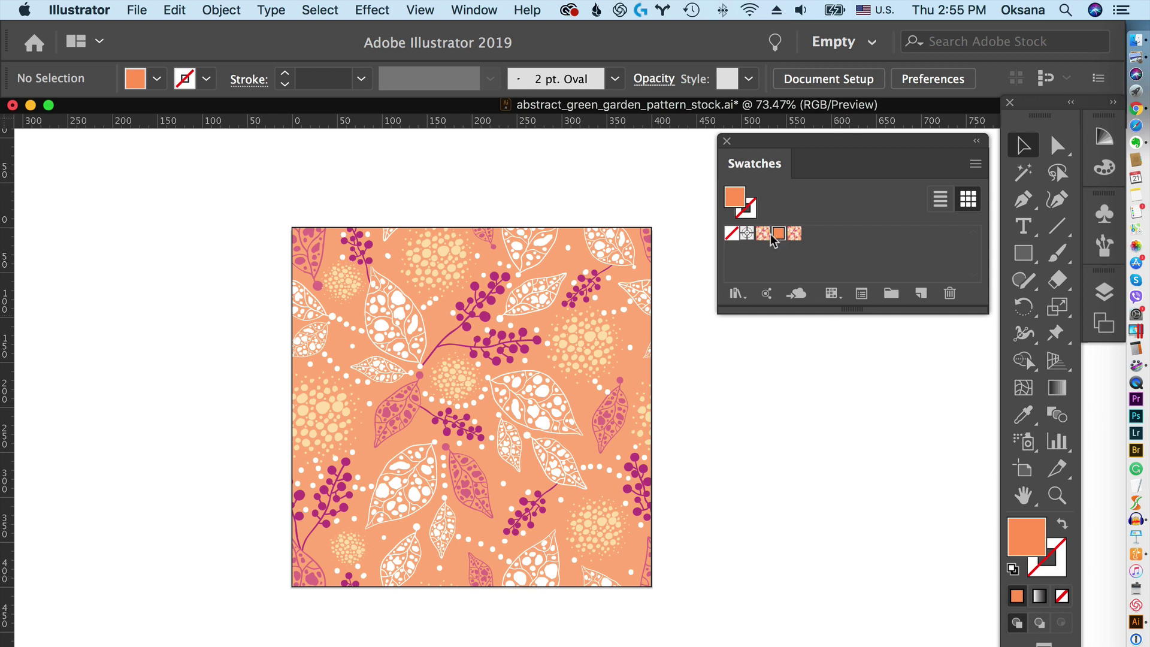
left_click(569, 343)
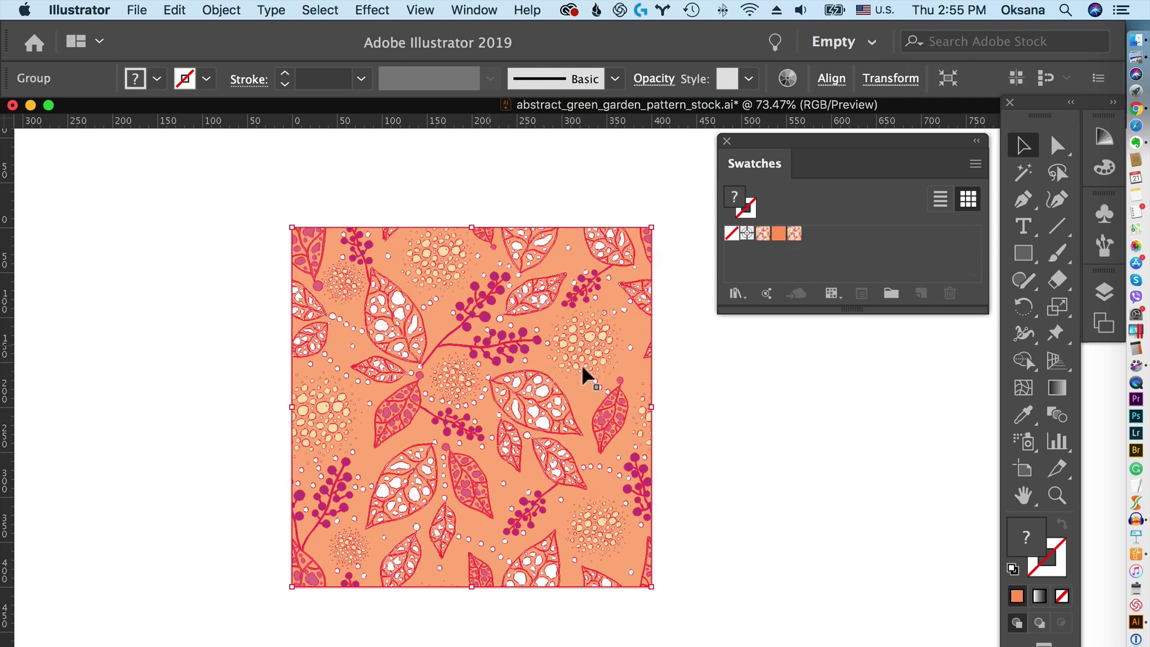
Draw a test rectangle beside the tile, fill it with the new floral pattern swatch, then deselect.
left_click(740, 463)
left_click(1024, 253)
left_click_drag(712, 353, 950, 646)
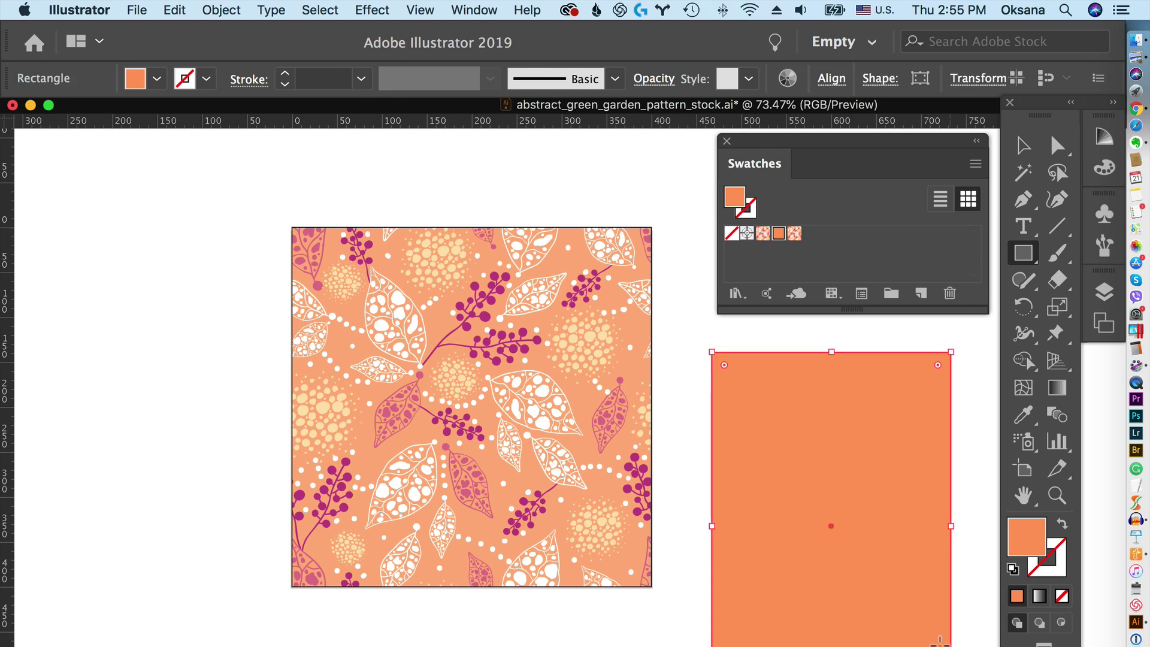
left_click(763, 234)
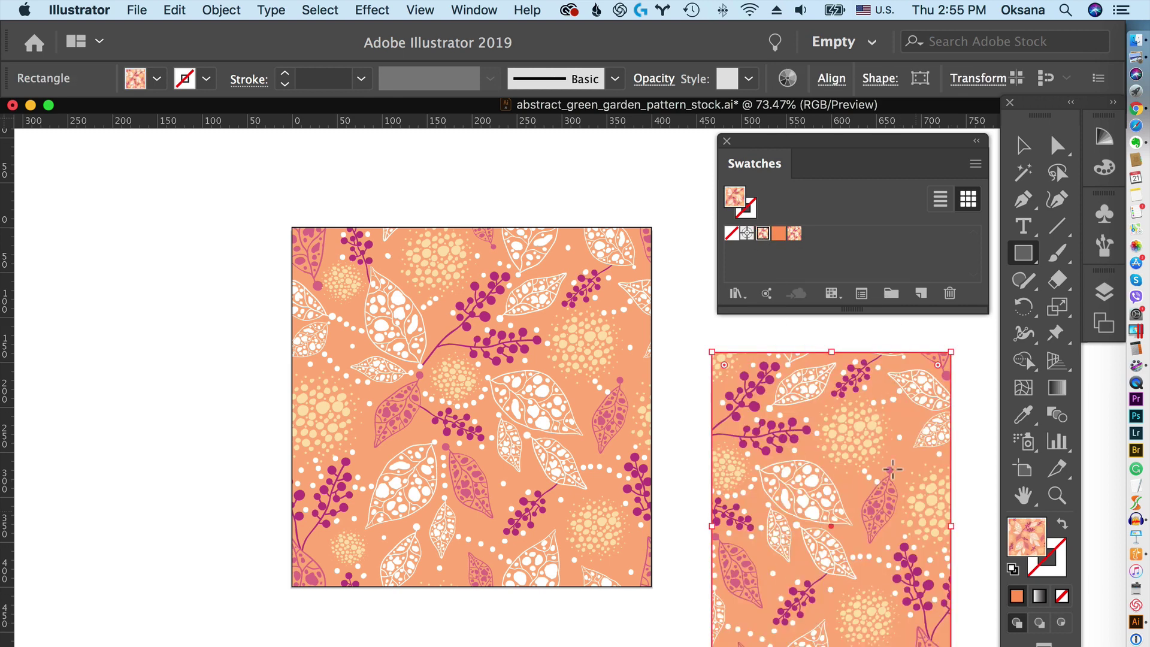
key("v")
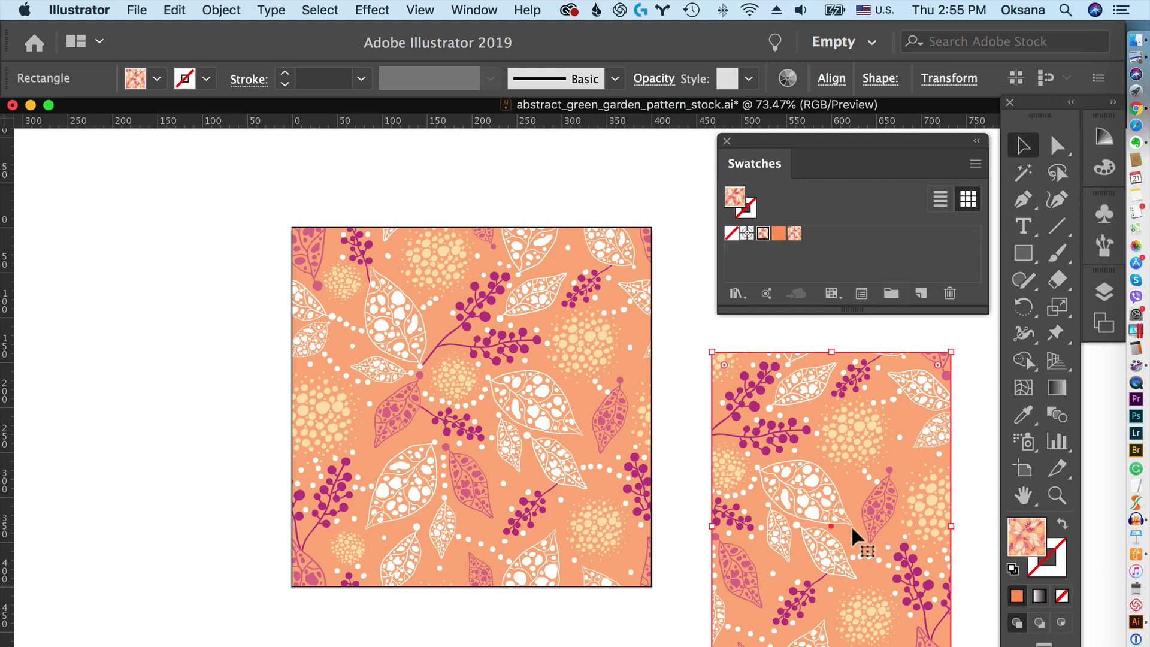
left_click(696, 353)
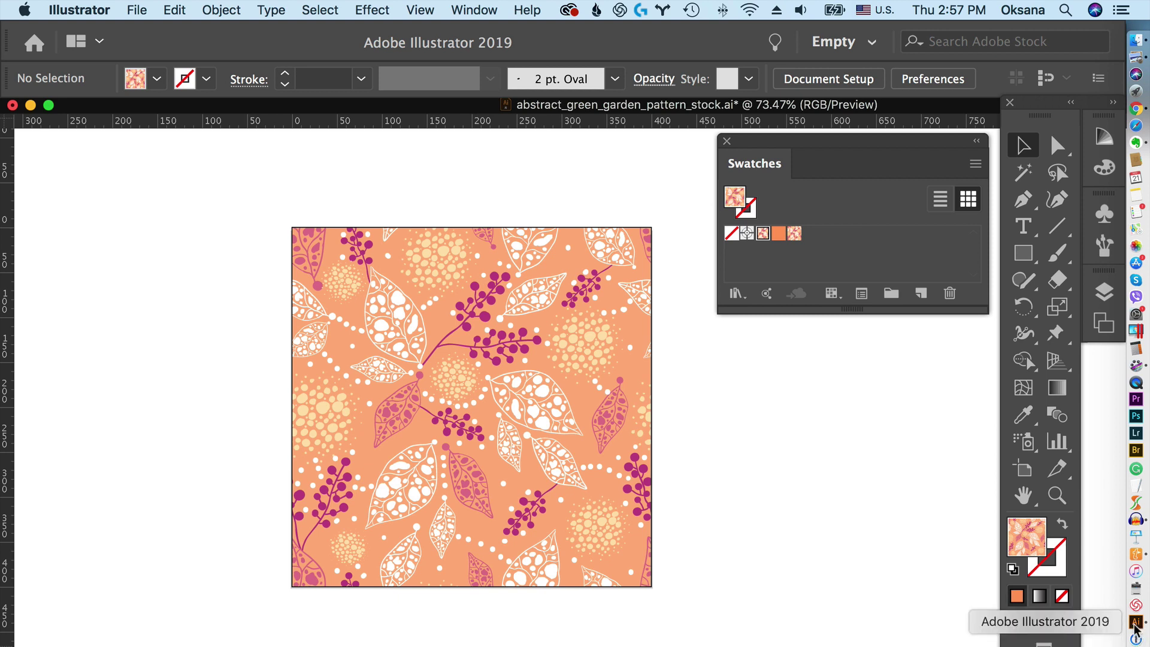
right_click(1135, 626)
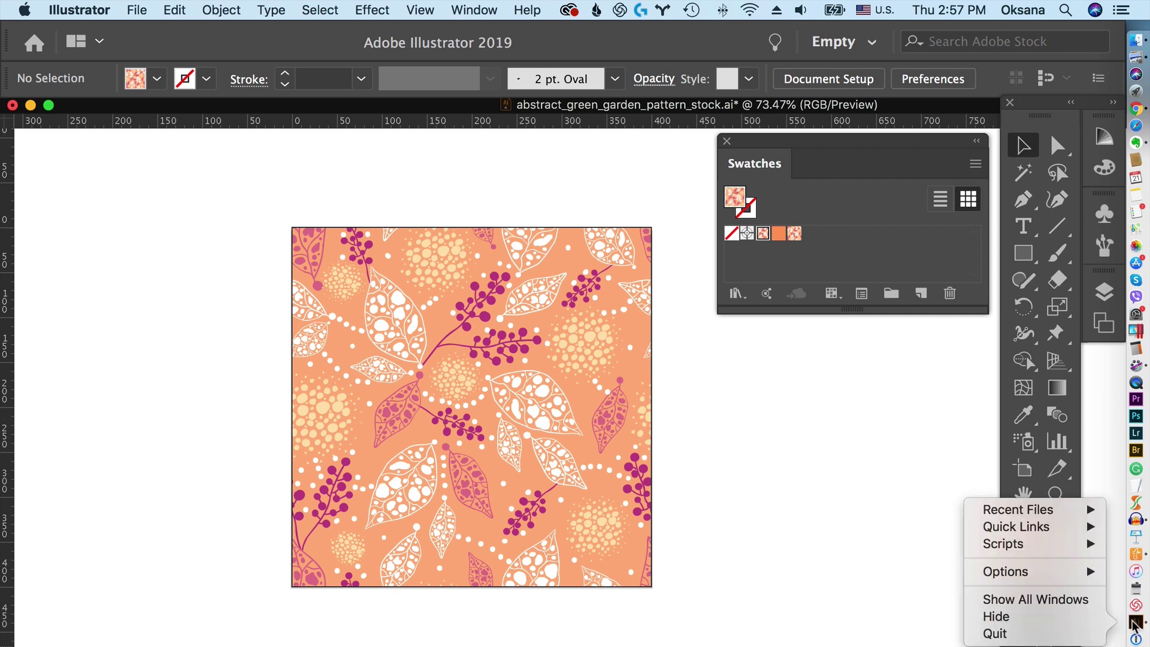
key("alt")
left_click(822, 517)
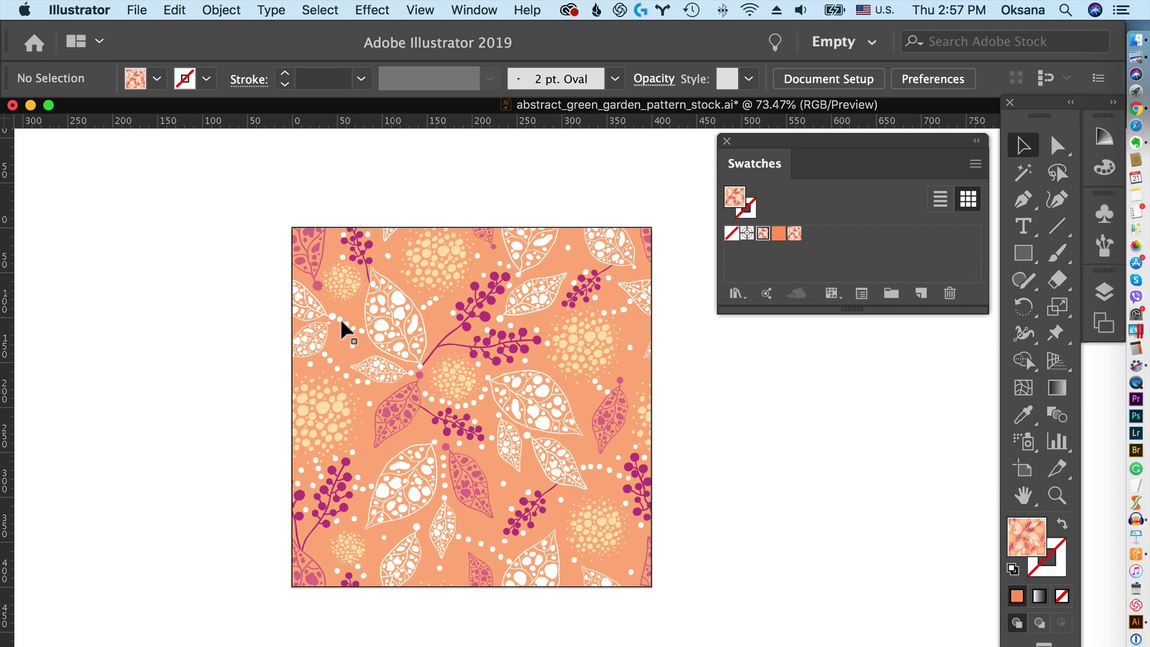
left_click(513, 406)
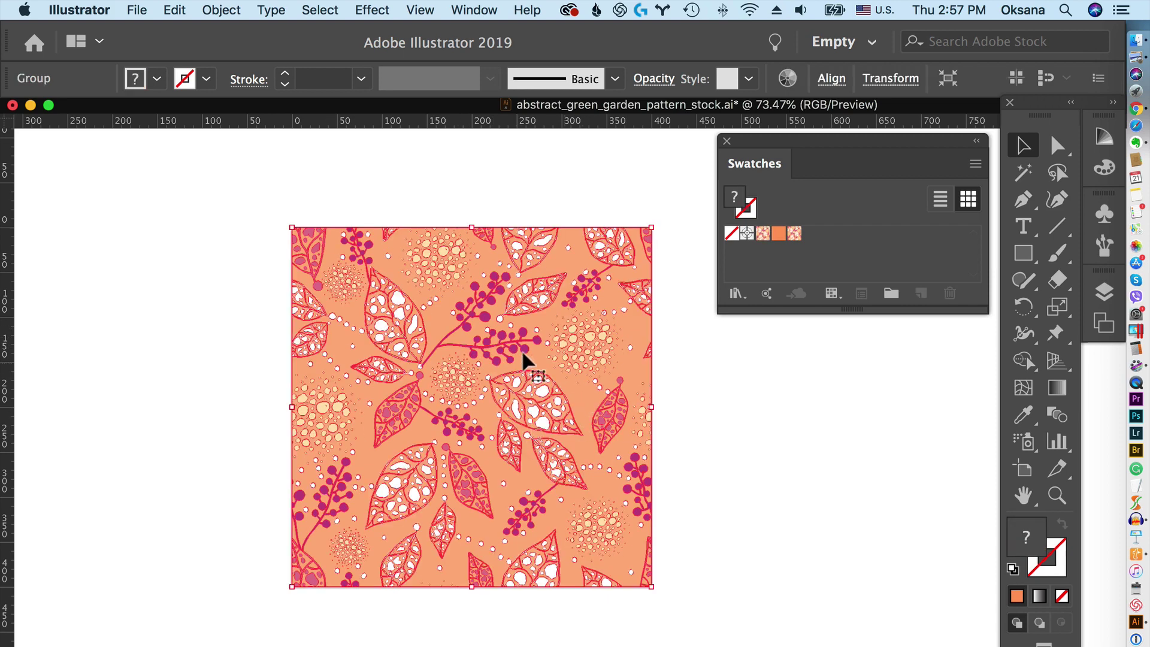
left_click(722, 405)
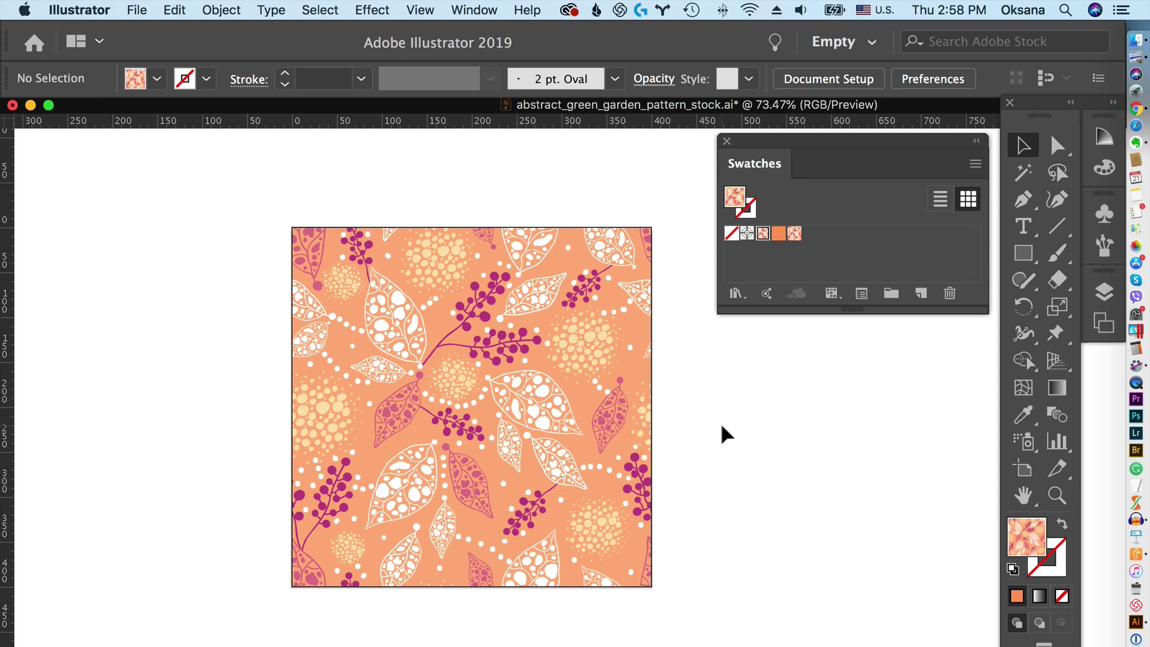
left_click(576, 391)
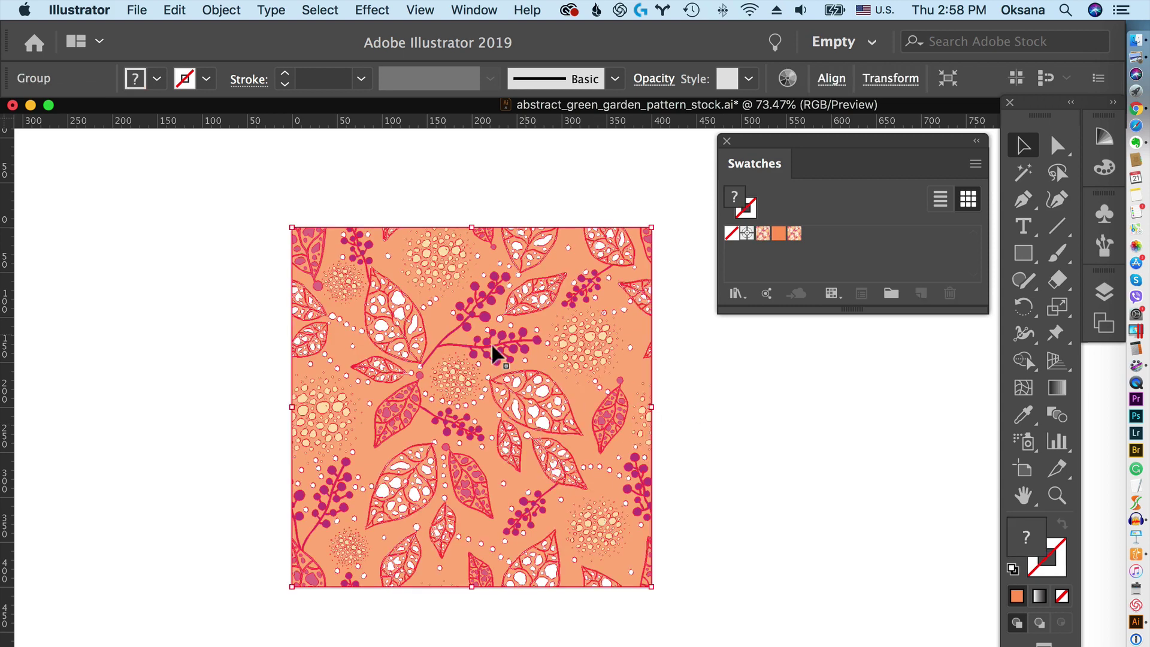
left_click(675, 398)
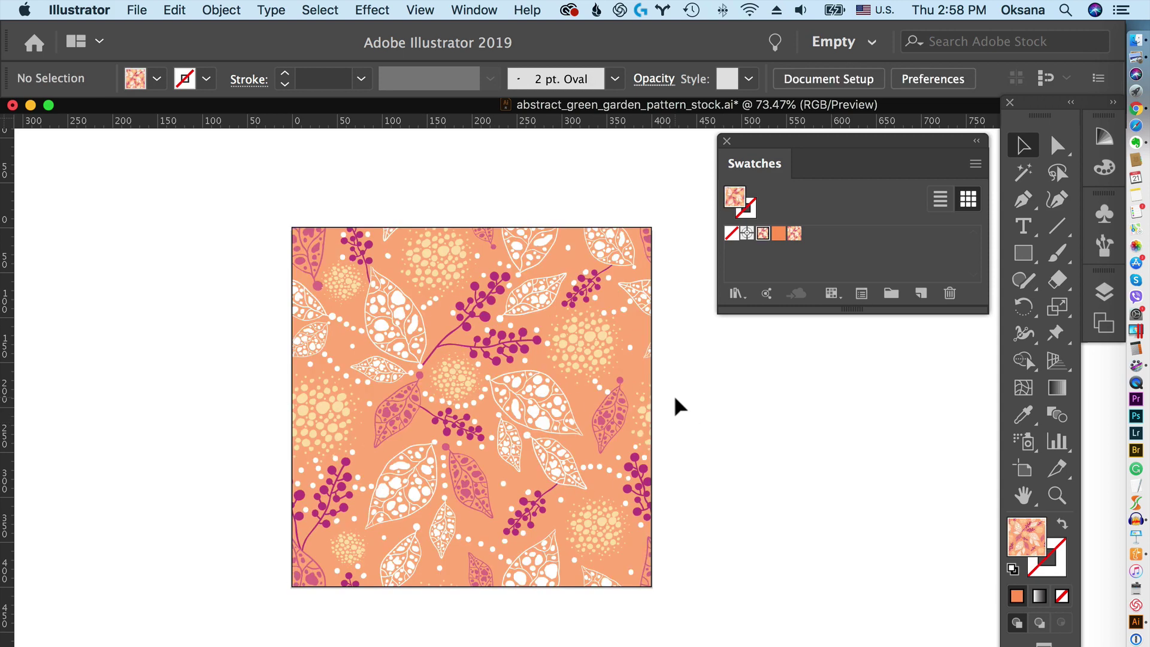